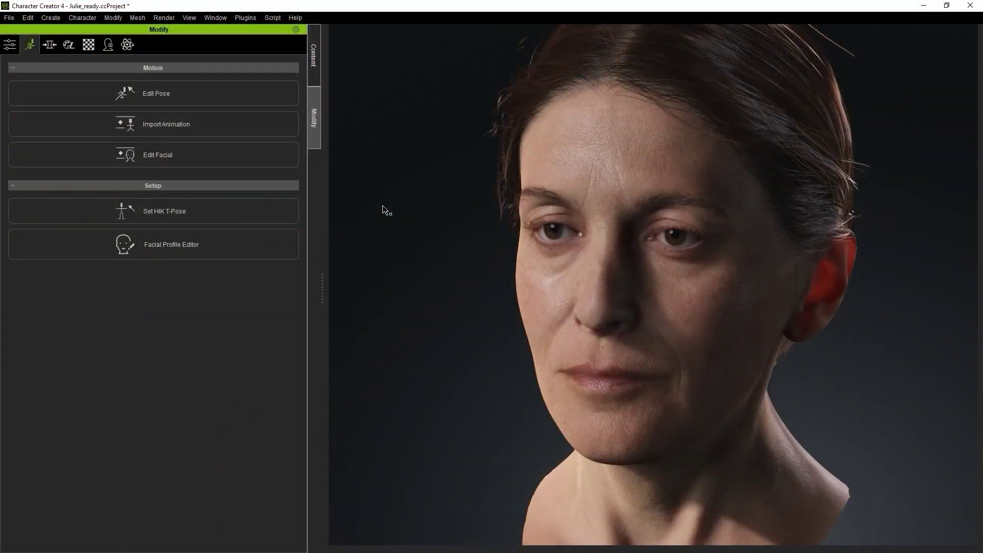
Close both of the character's eyes by moving the mirrored upper-eyelid muscles in the Edit Facial settings.
{"action": "left_click", "coordinate": [225, 161]}
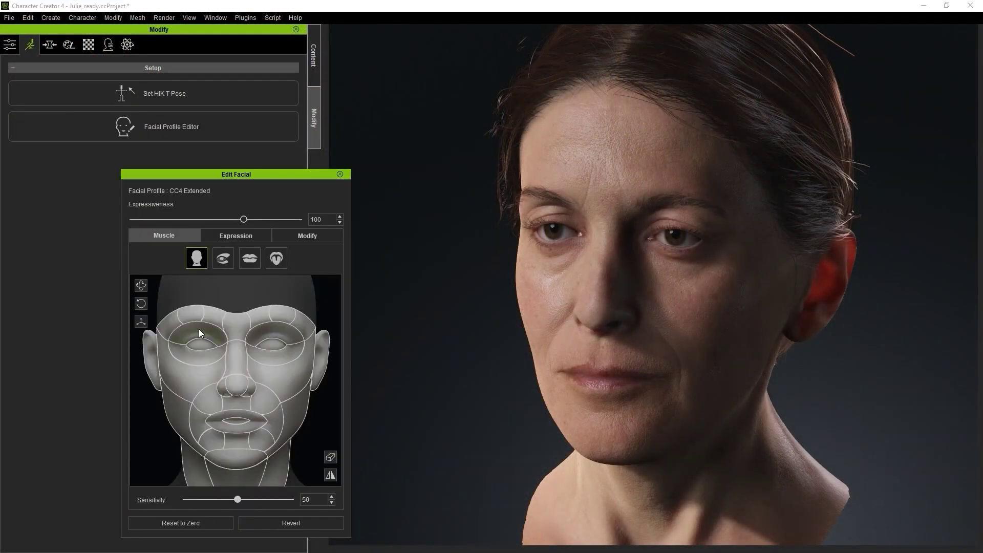
{"action": "left_click_drag", "start_coordinate": [335, 302], "coordinate": [332, 371]}
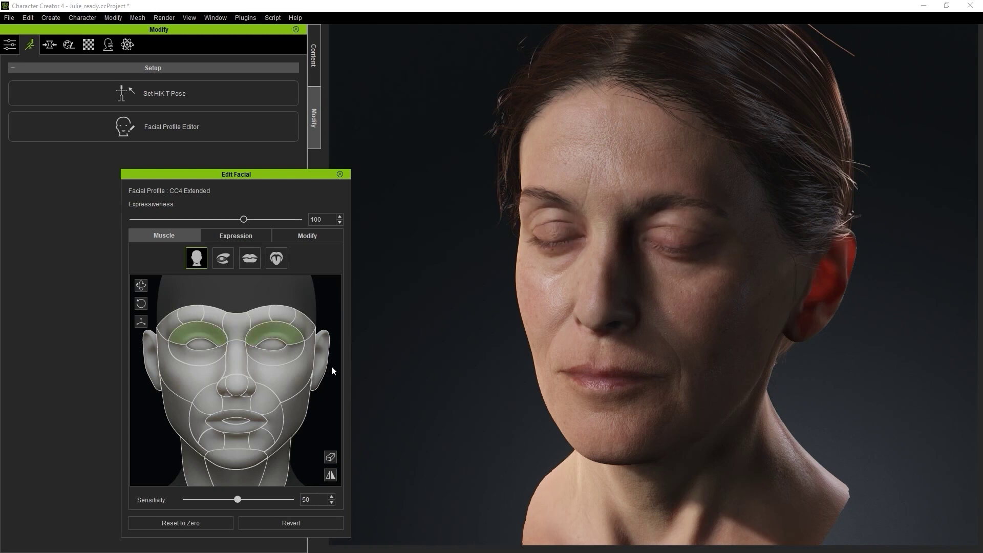
{"action": "left_click_drag", "start_coordinate": [501, 199], "coordinate": [507, 261]}
{"action": "scroll", "coordinate": [507, 261], "scroll_direction": "up", "scroll_amount": 6}
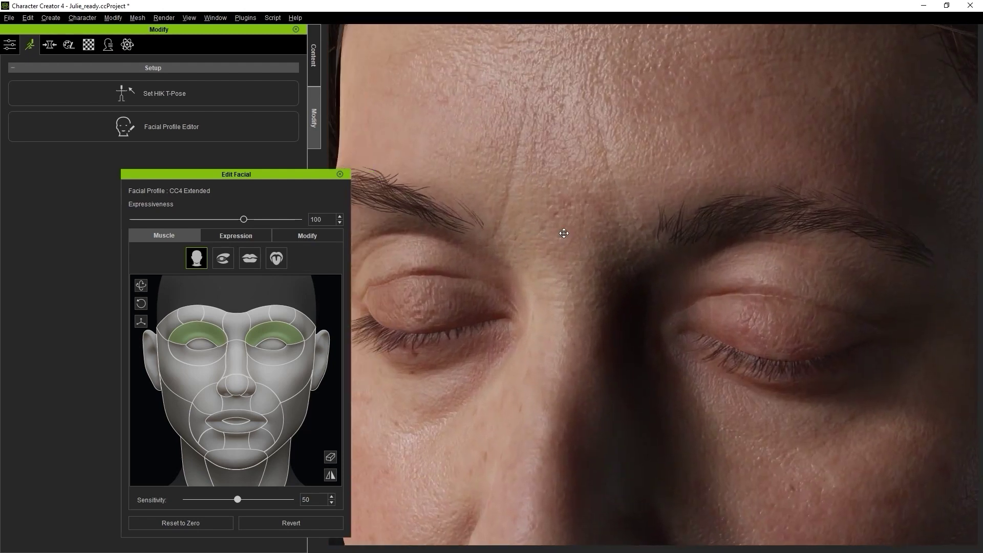
{"action": "left_click_drag", "start_coordinate": [563, 230], "coordinate": [587, 234]}
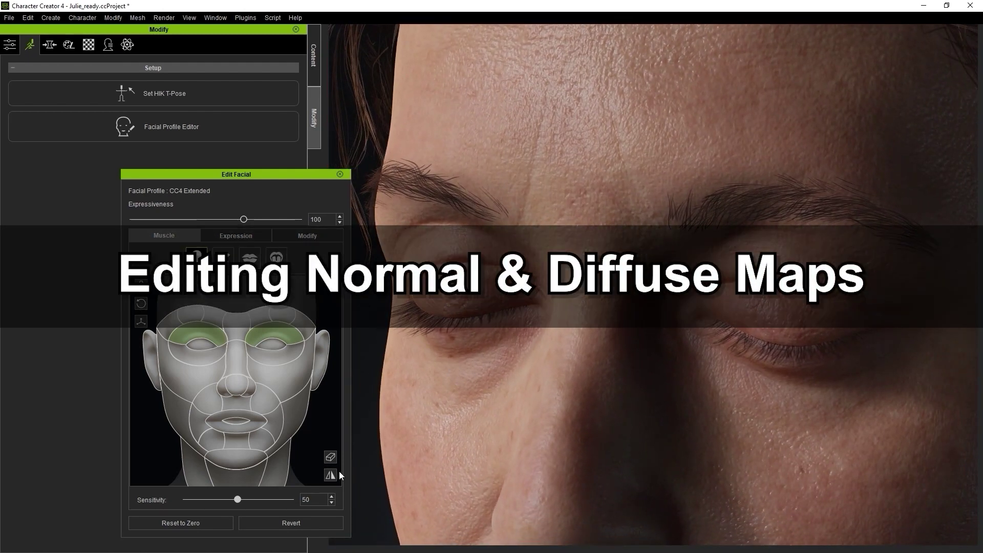
{"action": "left_click_drag", "start_coordinate": [339, 471], "coordinate": [333, 446]}
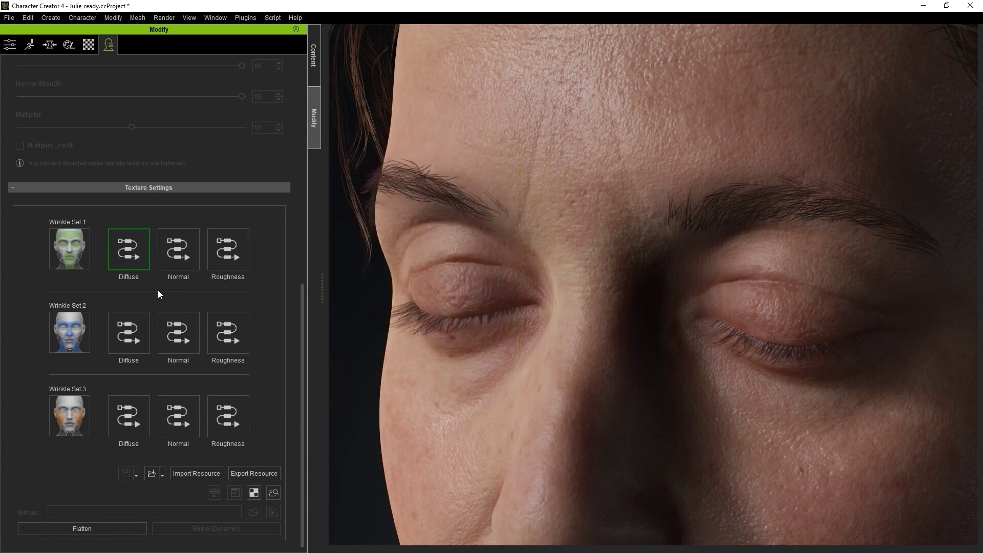
Flatten the Diffuse and Normal maps of Wrinkle Set 1 and send the Normal map to Photoshop for editing.
{"action": "left_click", "coordinate": [119, 528]}
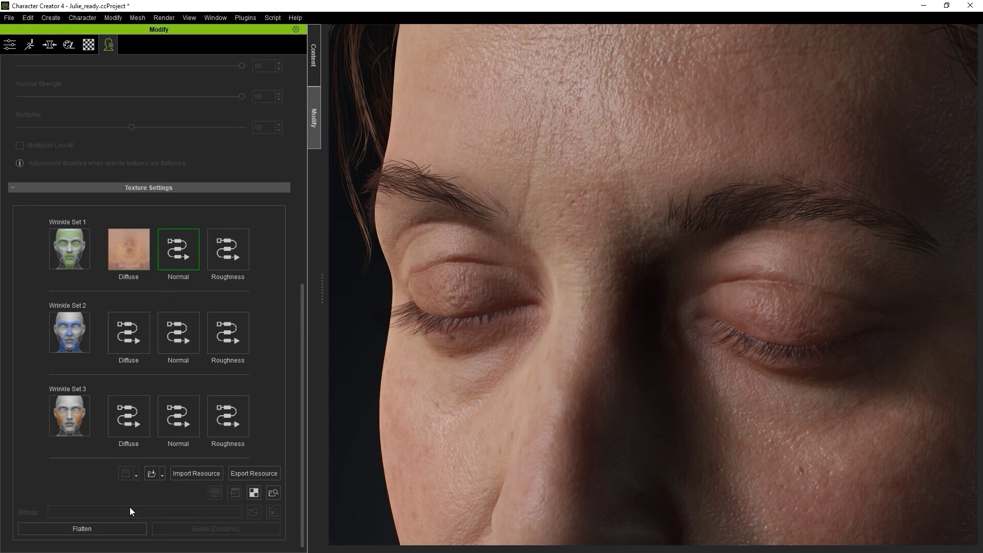
{"action": "left_click", "coordinate": [122, 531]}
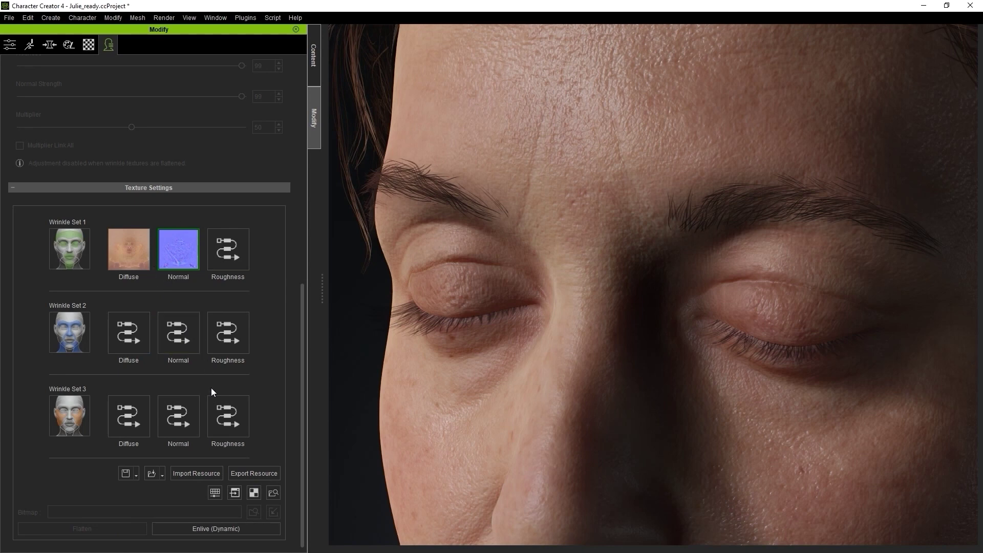
{"action": "left_click", "coordinate": [233, 494]}
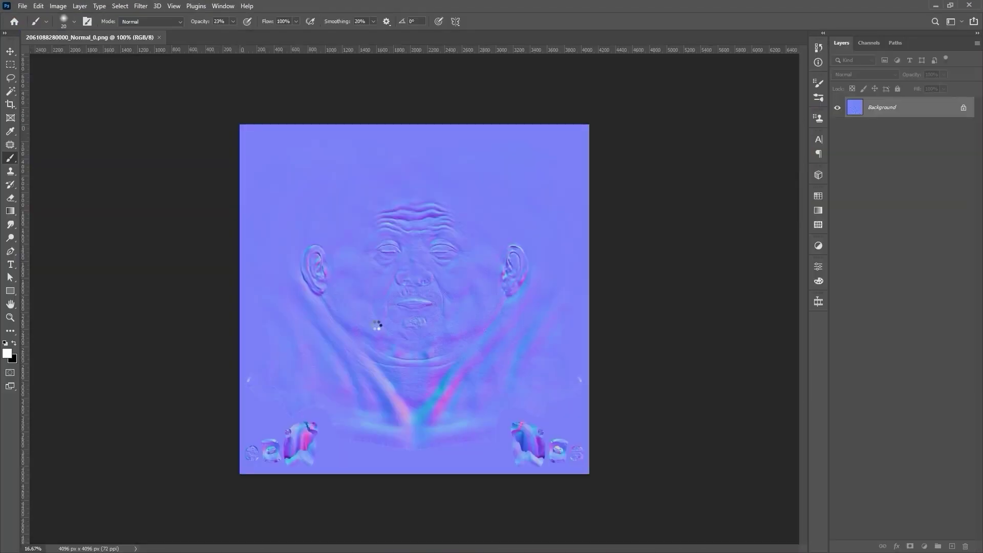
Add a new layer and make a freehand Lasso selection around the upper-lid crease of the eye on the image's left.
{"action": "scroll", "coordinate": [404, 215], "scroll_direction": "up", "scroll_amount": 10}
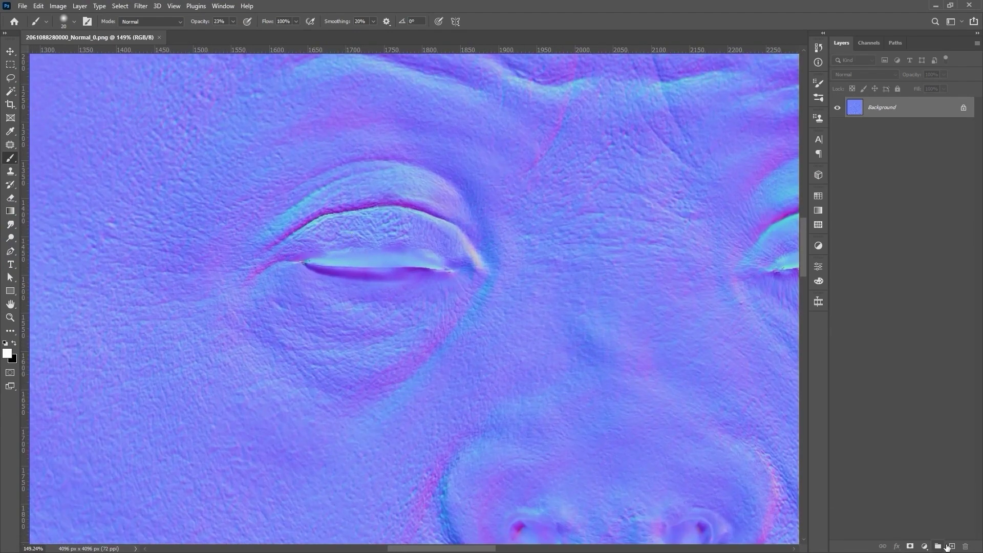
{"action": "left_click", "coordinate": [952, 547]}
{"action": "scroll", "coordinate": [478, 235], "scroll_direction": "up", "scroll_amount": 2}
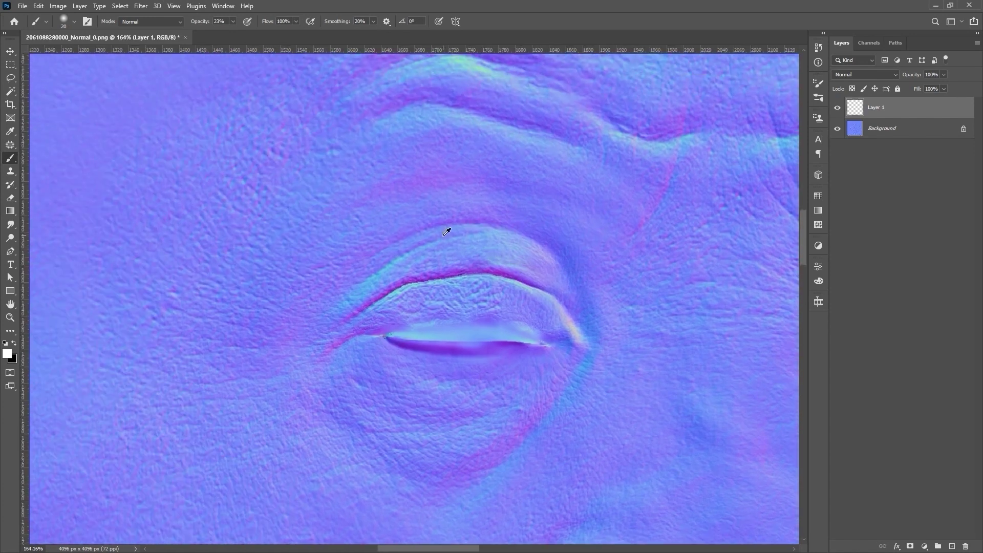
{"action": "left_click", "coordinate": [11, 79]}
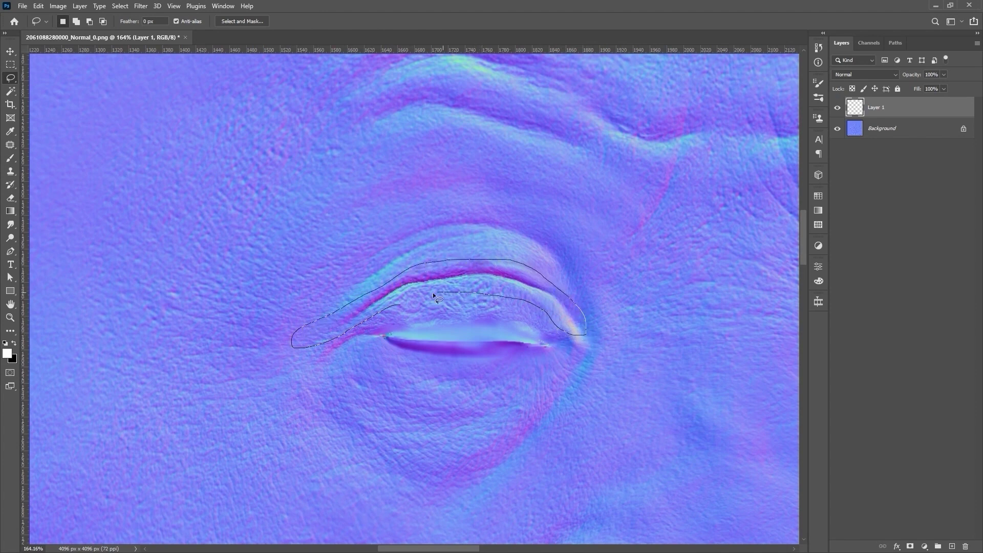
{"action": "left_click_drag", "start_coordinate": [433, 293], "coordinate": [433, 293]}
Content-Aware Fill the selected crease on the current layer, sampling extra skin above its outer end and excluding the area around the inner eye corner.
{"action": "right_click", "coordinate": [483, 268]}
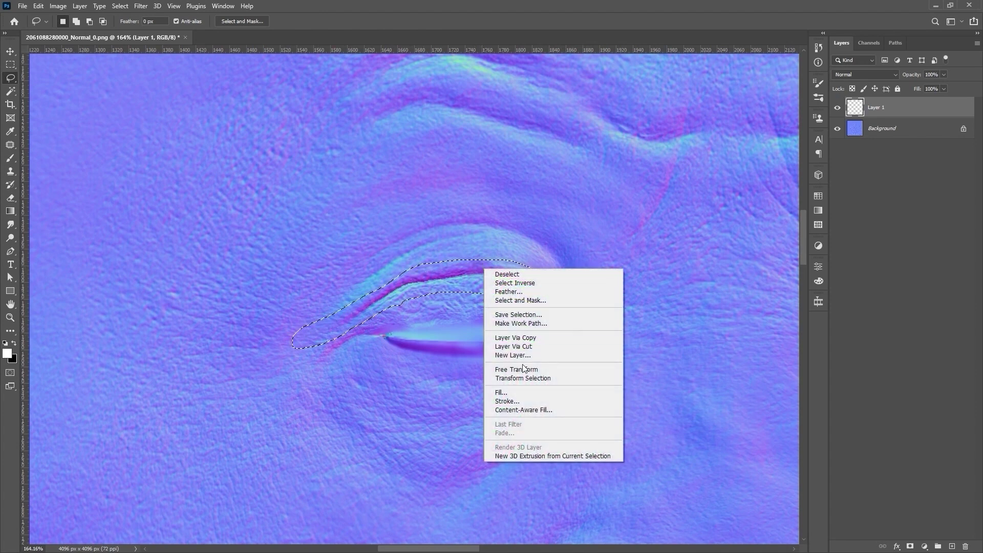
{"action": "left_click", "coordinate": [517, 409]}
{"action": "left_click_drag", "start_coordinate": [488, 268], "coordinate": [367, 253]}
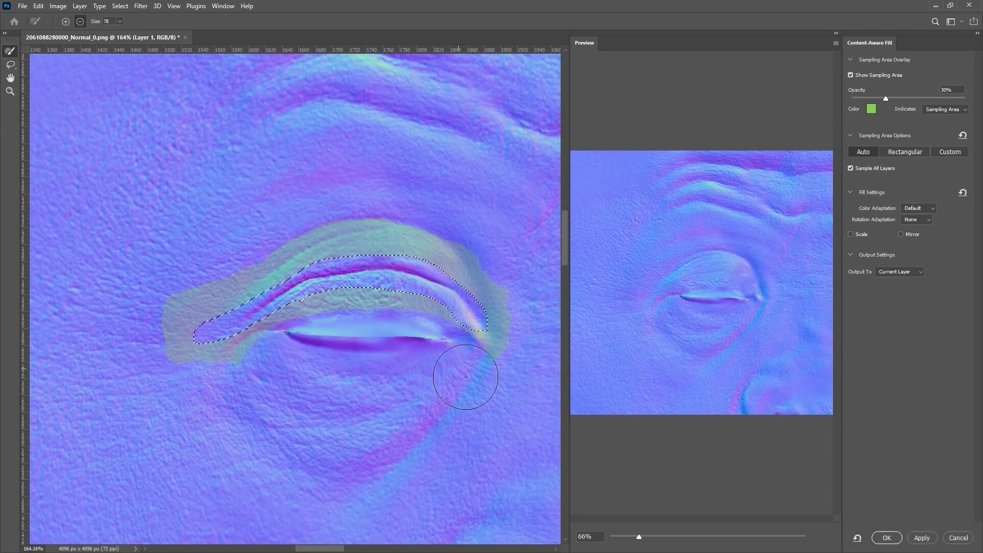
{"action": "mouse_move", "coordinate": [226, 228]}
{"action": "left_mouse_down"}
{"action": "mouse_move", "coordinate": [204, 272]}
{"action": "mouse_move", "coordinate": [270, 223]}
{"action": "mouse_move", "coordinate": [321, 219]}
{"action": "left_mouse_up"}
{"action": "mouse_move", "coordinate": [493, 362]}
{"action": "left_mouse_down", "text": "alt"}
{"action": "mouse_move", "coordinate": [512, 341]}
{"action": "mouse_move", "coordinate": [518, 285]}
{"action": "left_mouse_up", "text": "alt"}
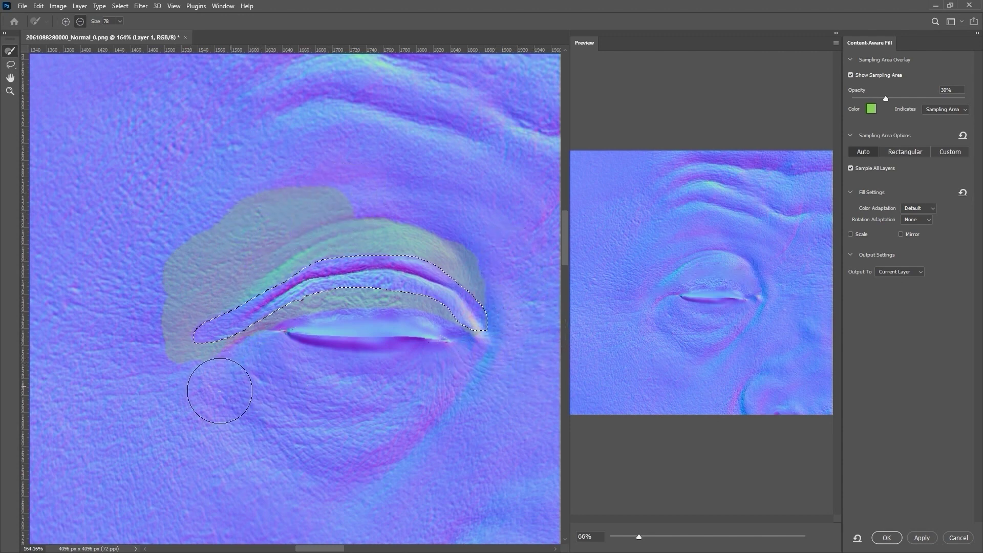
{"action": "left_click", "coordinate": [887, 538]}
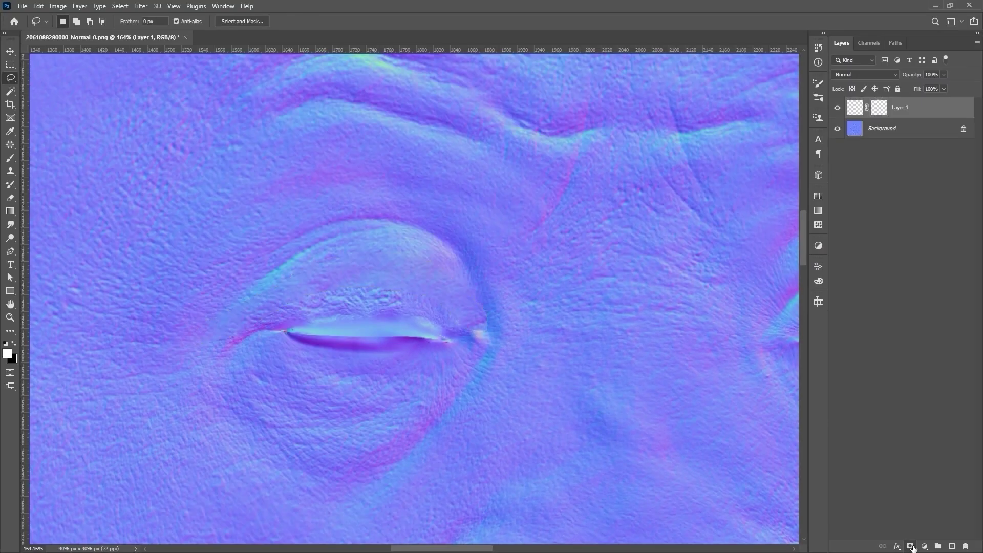
Paint black on Layer 1's mask with a 50 px brush at 23% opacity to partly restore the crease, and compare with the layer hidden.
{"action": "key", "text": "b"}
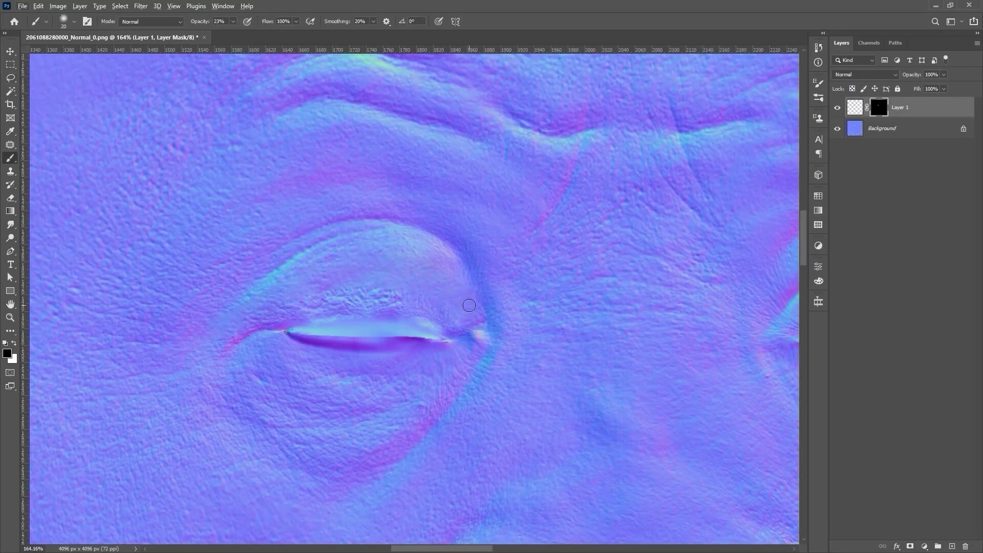
{"action": "key", "text": "bracketright"}
{"action": "key", "text": "bracketright"}
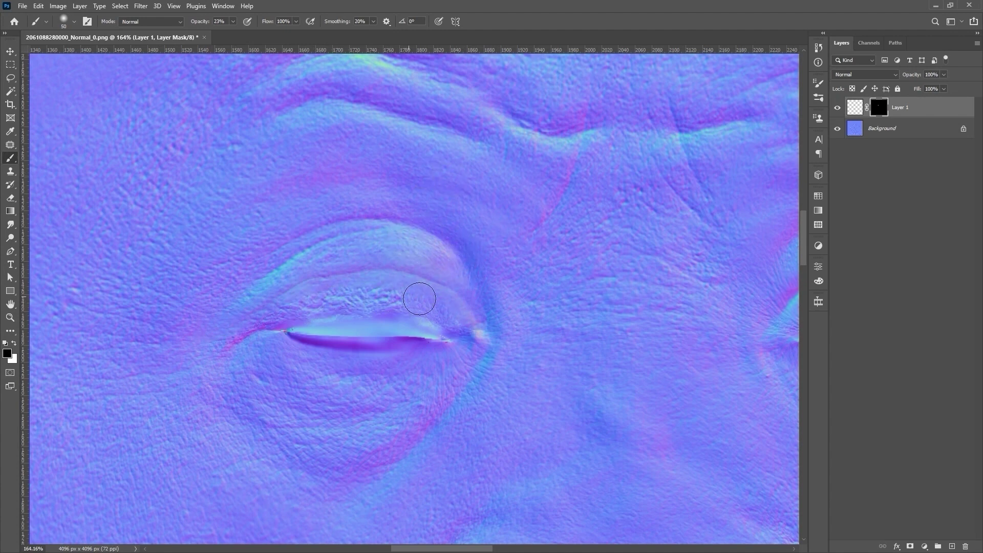
{"action": "left_click", "coordinate": [835, 108]}
{"action": "left_click", "coordinate": [835, 108]}
Add another layer and make a freehand Lasso selection around the other eye's upper-lid crease.
{"action": "left_click_drag", "start_coordinate": [659, 247], "coordinate": [214, 244]}
{"action": "left_click", "coordinate": [952, 546]}
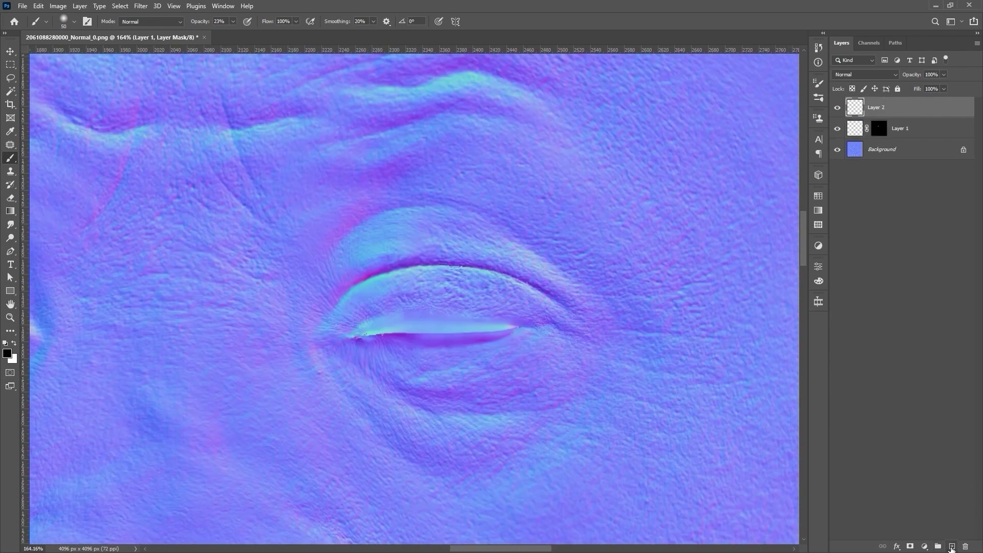
{"action": "key", "text": "x"}
{"action": "key", "text": "l"}
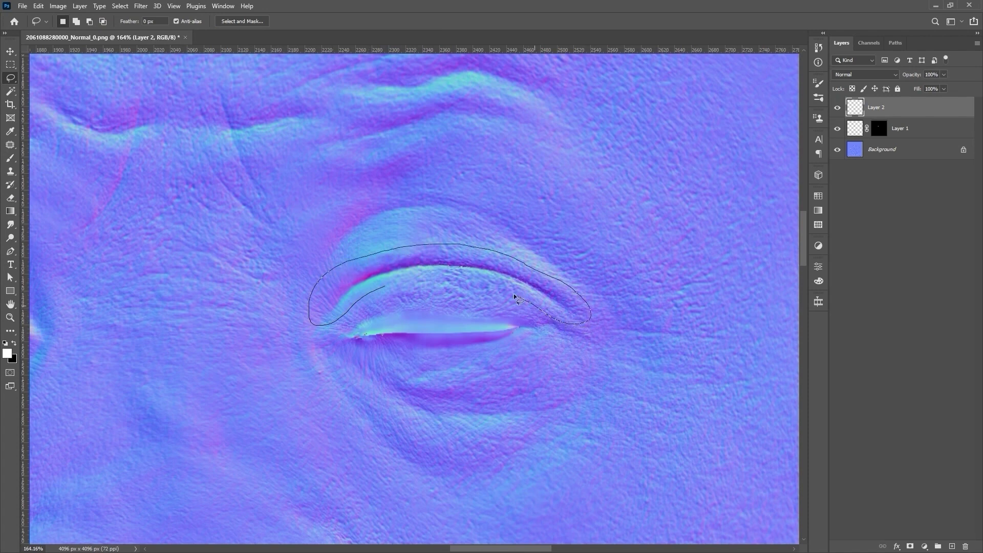
{"action": "left_click_drag", "start_coordinate": [408, 279], "coordinate": [398, 280]}
Content-Aware Fill the second eye's selected crease on the current layer, adding the skin above its outer end to the sampling area.
{"action": "right_click", "coordinate": [460, 269]}
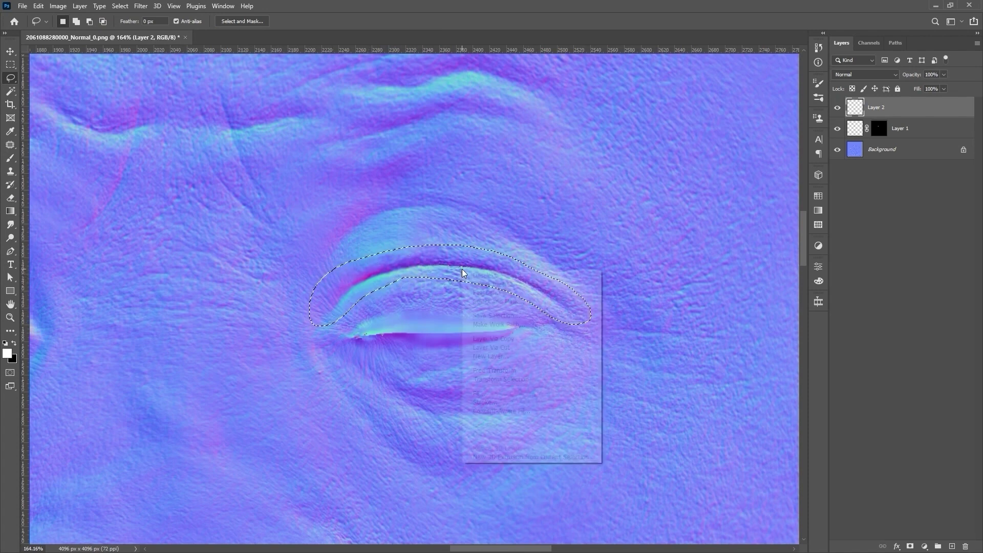
{"action": "left_click", "coordinate": [502, 406]}
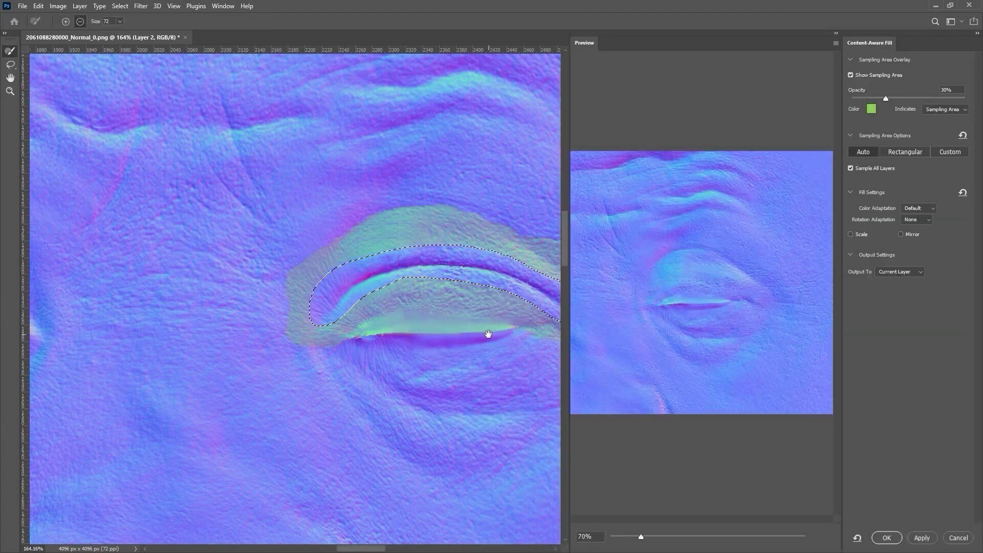
{"action": "left_click_drag", "start_coordinate": [487, 335], "coordinate": [369, 341]}
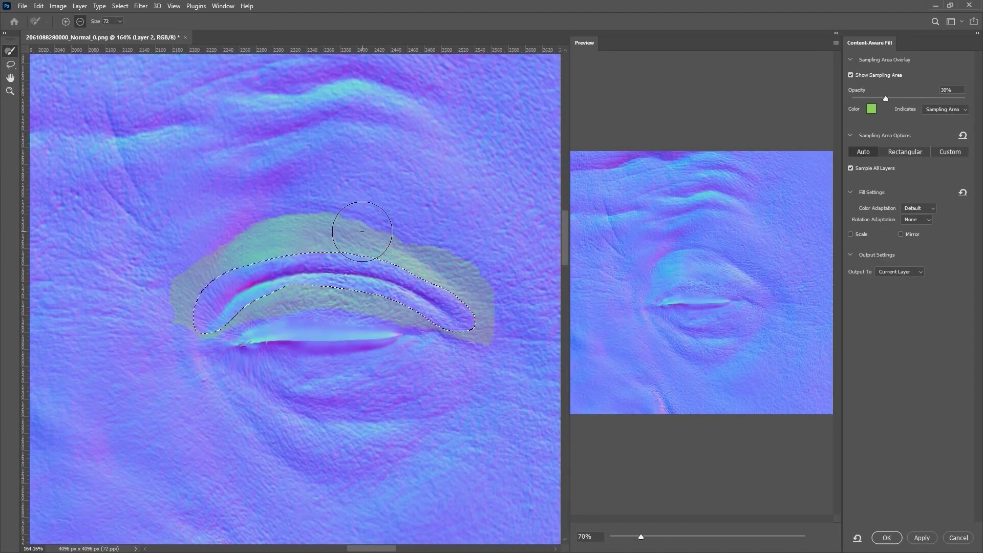
{"action": "mouse_move", "coordinate": [425, 225]}
{"action": "left_mouse_down"}
{"action": "mouse_move", "coordinate": [465, 237]}
{"action": "mouse_move", "coordinate": [498, 279]}
{"action": "left_mouse_up"}
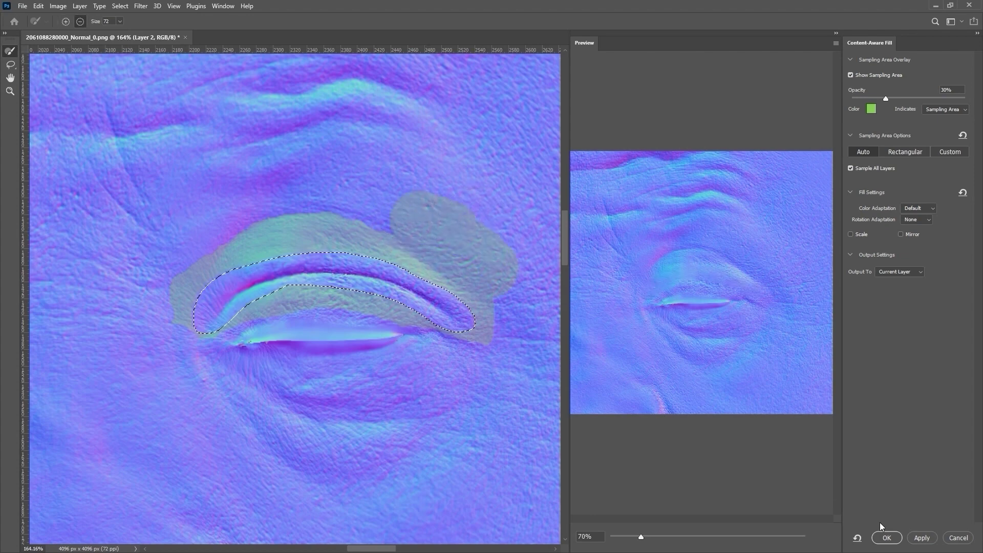
{"action": "left_click", "coordinate": [886, 537]}
Mask Layer 2 and paint black along the crease with a 50 px brush at 23% opacity, comparing with the layer hidden.
{"action": "left_click", "coordinate": [910, 546]}
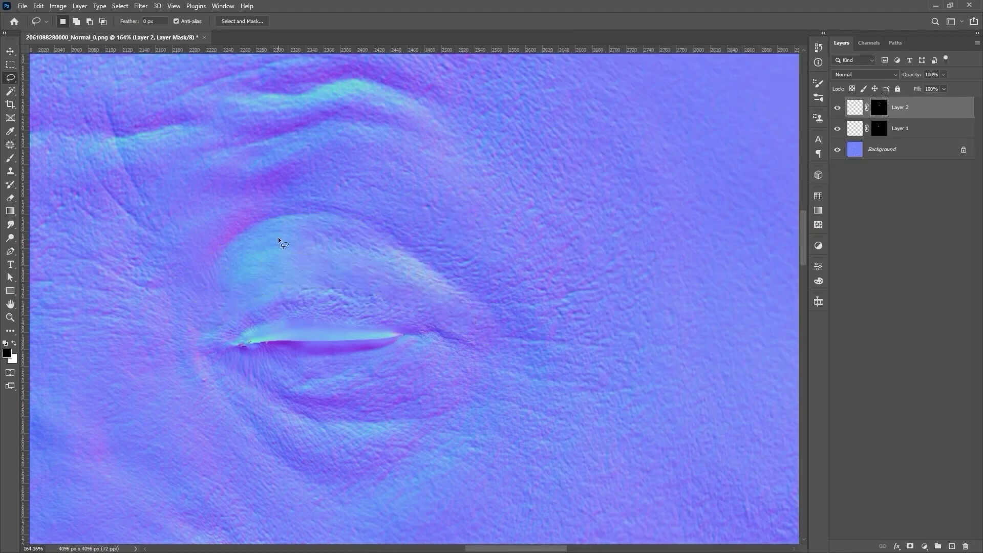
{"action": "scroll", "coordinate": [278, 238], "scroll_direction": "up", "scroll_amount": 1}
{"action": "key", "text": "b"}
{"action": "key", "text": "x"}
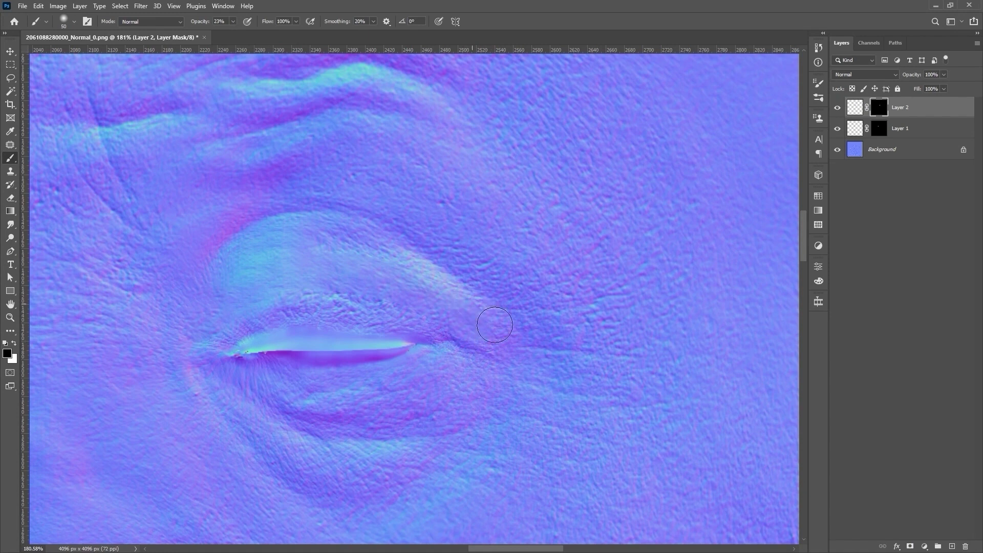
{"action": "mouse_move", "coordinate": [275, 279]}
{"action": "left_mouse_down"}
{"action": "mouse_move", "coordinate": [329, 268]}
{"action": "mouse_move", "coordinate": [395, 281]}
{"action": "mouse_move", "coordinate": [445, 300]}
{"action": "mouse_move", "coordinate": [492, 339]}
{"action": "mouse_move", "coordinate": [248, 284]}
{"action": "mouse_move", "coordinate": [198, 340]}
{"action": "mouse_move", "coordinate": [381, 250]}
{"action": "mouse_move", "coordinate": [427, 267]}
{"action": "left_mouse_up"}
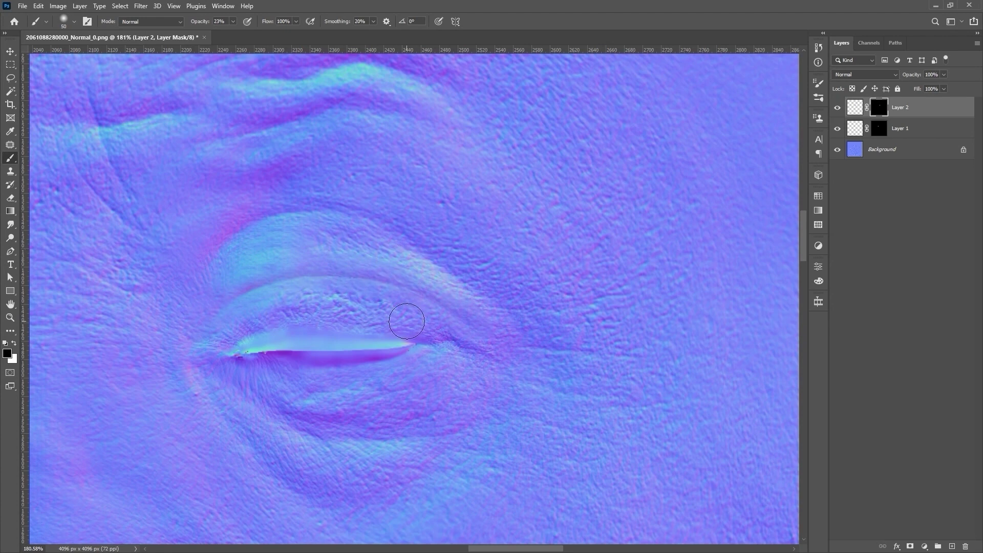
{"action": "left_click", "coordinate": [838, 107]}
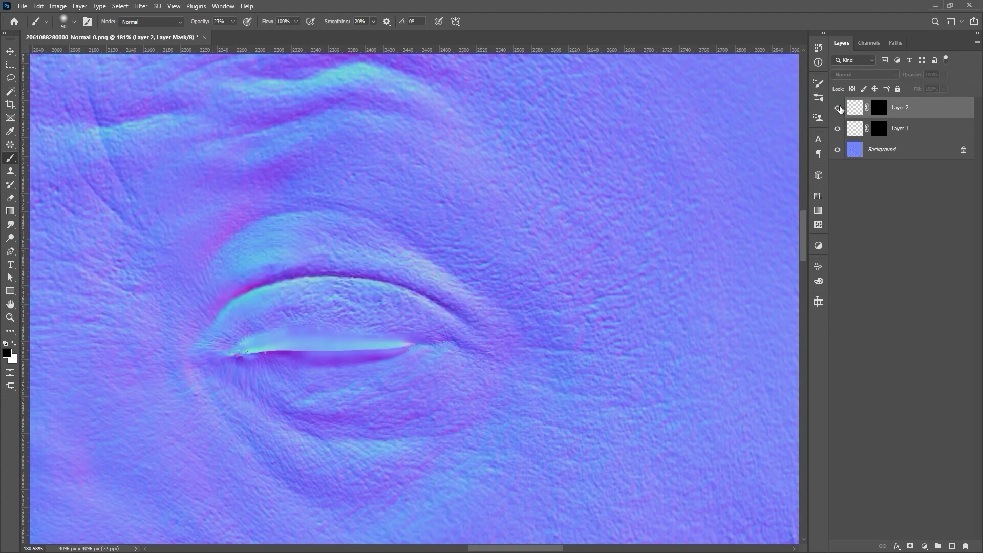
{"action": "left_click", "coordinate": [838, 107]}
{"action": "left_click", "coordinate": [837, 108]}
{"action": "left_click", "coordinate": [838, 108]}
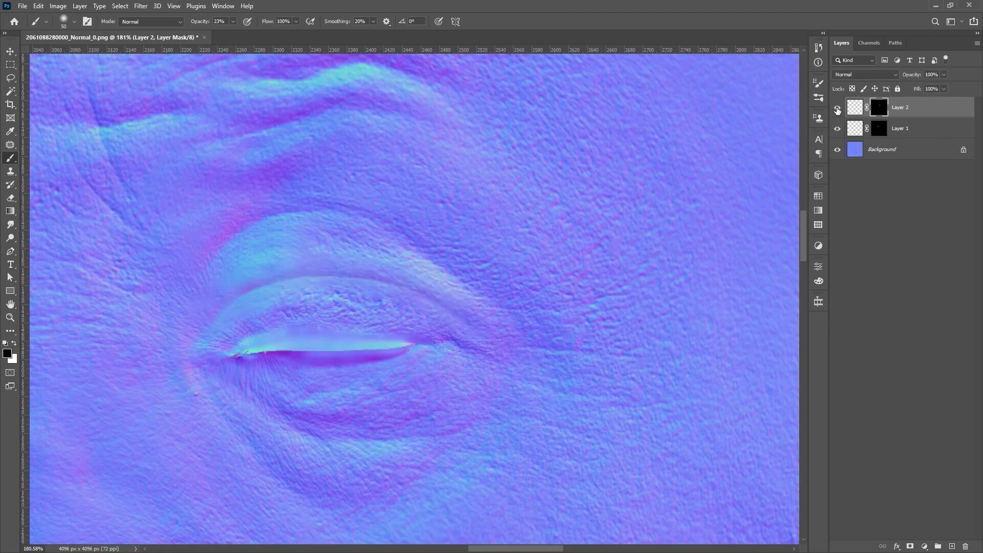
Flatten the normal map image into a single layer and save the file.
{"action": "right_click", "coordinate": [901, 145]}
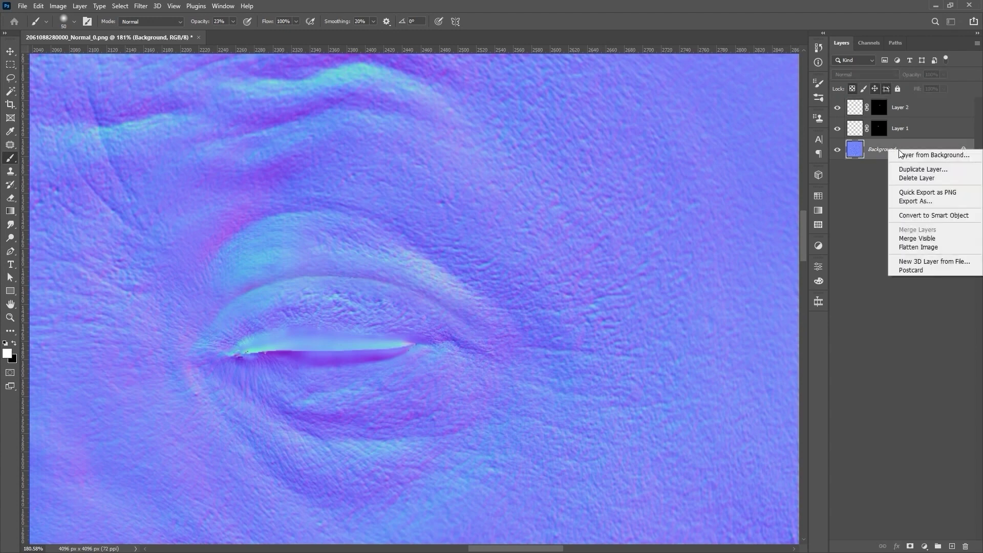
{"action": "left_click", "coordinate": [913, 244]}
{"action": "key", "text": "ctrl+s"}
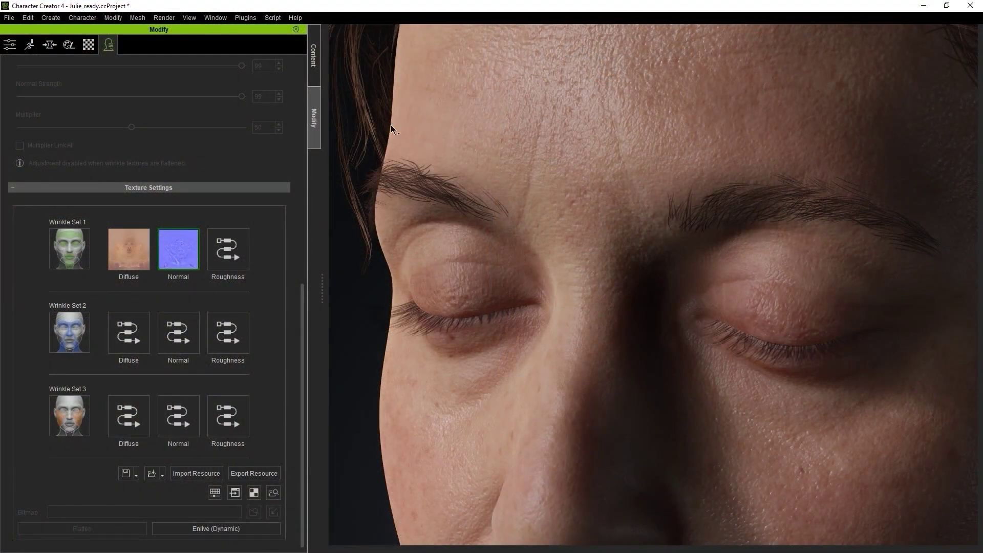
Switch to Character Creator and send the Wrinkle Set 1 Diffuse map to Photoshop for editing.
{"action": "left_click", "coordinate": [114, 242]}
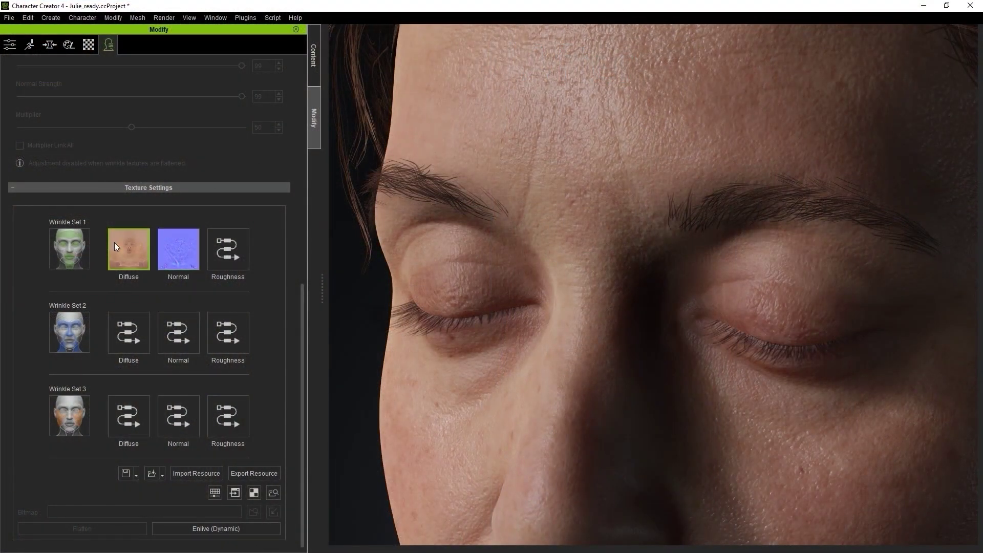
{"action": "left_click", "coordinate": [235, 492]}
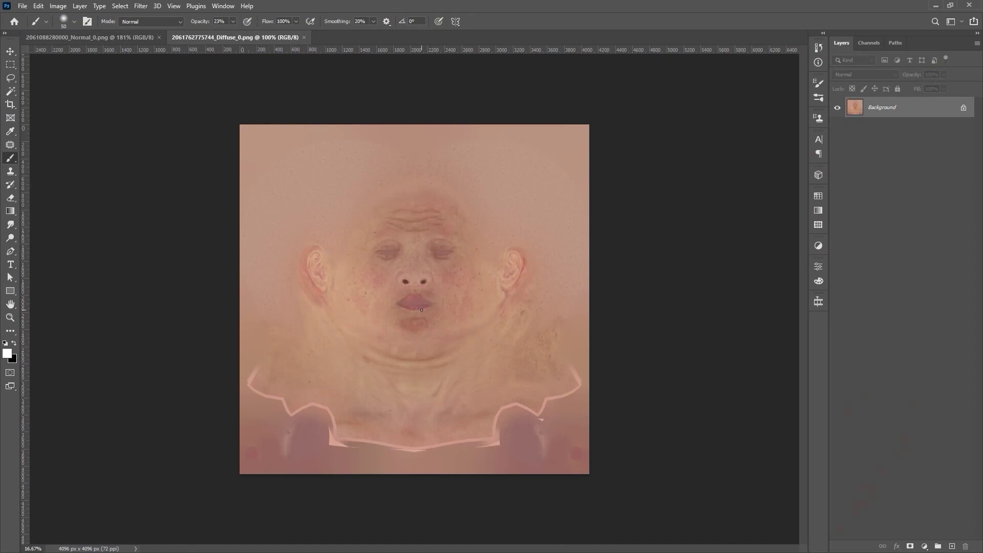
Add a new layer to the diffuse map and lasso the crease on the first eye's upper eyelid.
{"action": "scroll", "coordinate": [393, 249], "scroll_direction": "up", "scroll_amount": 10}
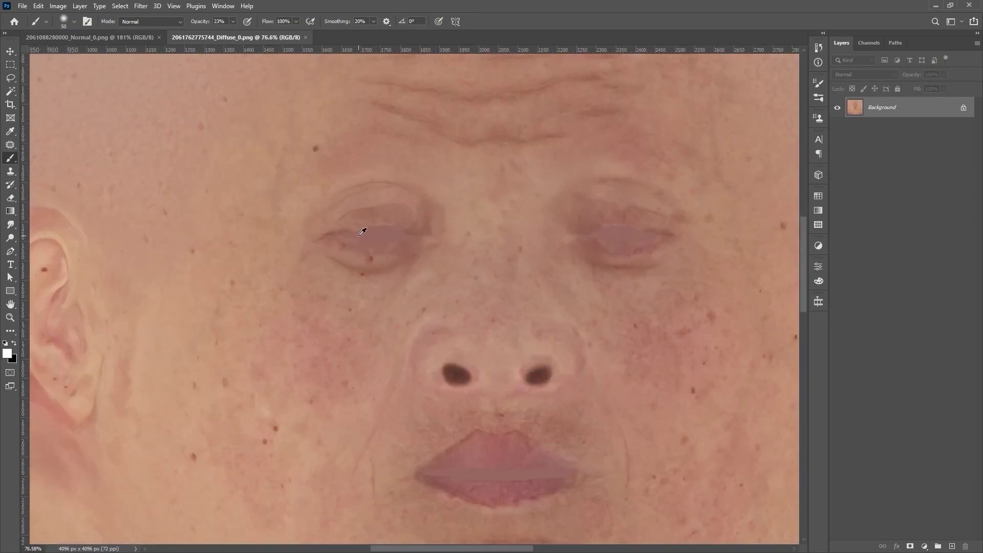
{"action": "left_click_drag", "start_coordinate": [363, 210], "coordinate": [397, 325]}
{"action": "scroll", "coordinate": [397, 324], "scroll_direction": "up", "scroll_amount": 1}
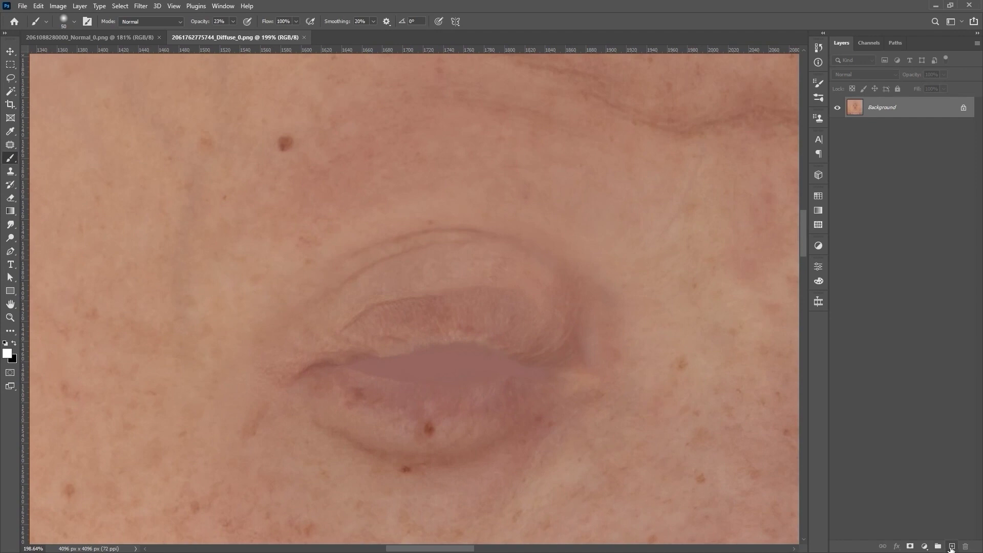
{"action": "left_click", "coordinate": [951, 547]}
{"action": "key", "text": "l"}
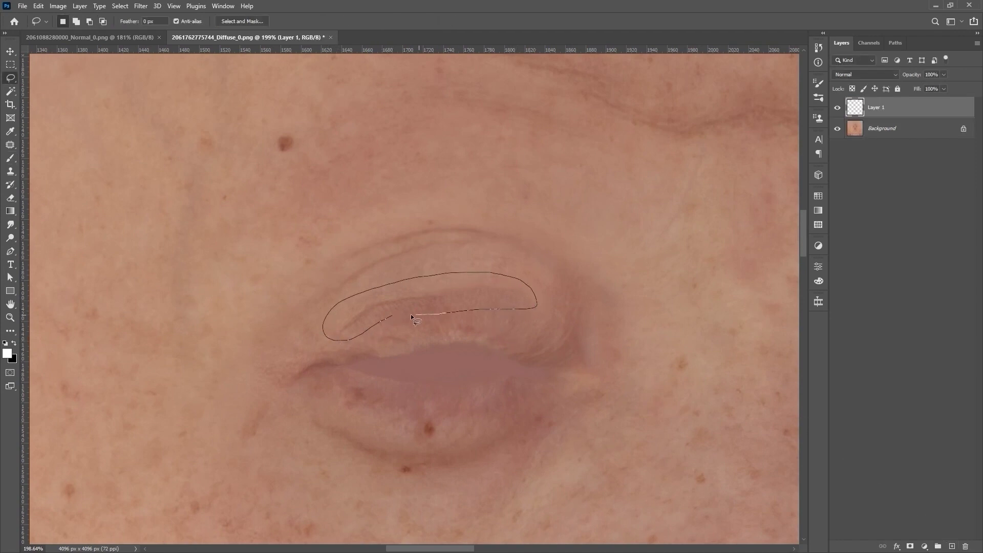
{"action": "left_click_drag", "start_coordinate": [410, 314], "coordinate": [441, 302]}
Content-Aware Fill the selected crease on the current layer, excluding the eye opening and lower lid from sampling, and add a mask to Layer 1.
{"action": "right_click", "coordinate": [445, 302]}
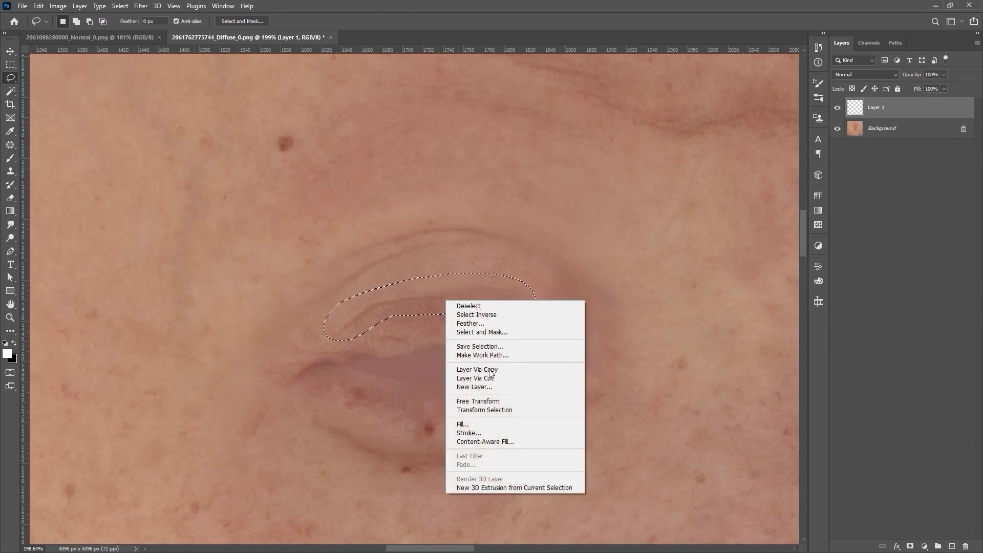
{"action": "left_click", "coordinate": [494, 443]}
{"action": "mouse_move", "coordinate": [432, 358]}
{"action": "left_mouse_down"}
{"action": "mouse_move", "coordinate": [271, 372]}
{"action": "mouse_move", "coordinate": [480, 416]}
{"action": "mouse_move", "coordinate": [286, 450]}
{"action": "left_mouse_up"}
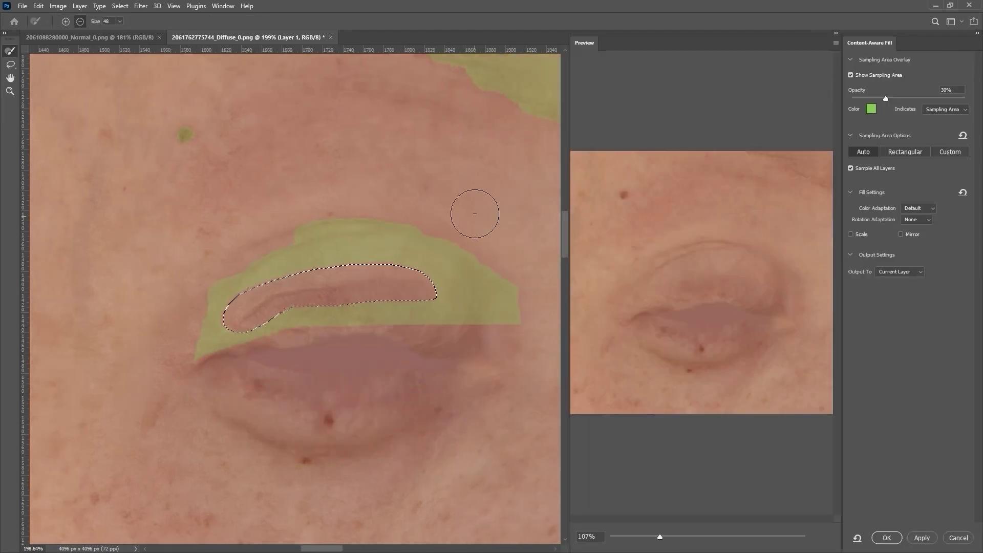
{"action": "left_click", "coordinate": [887, 536]}
{"action": "key", "text": "ctrl+d"}
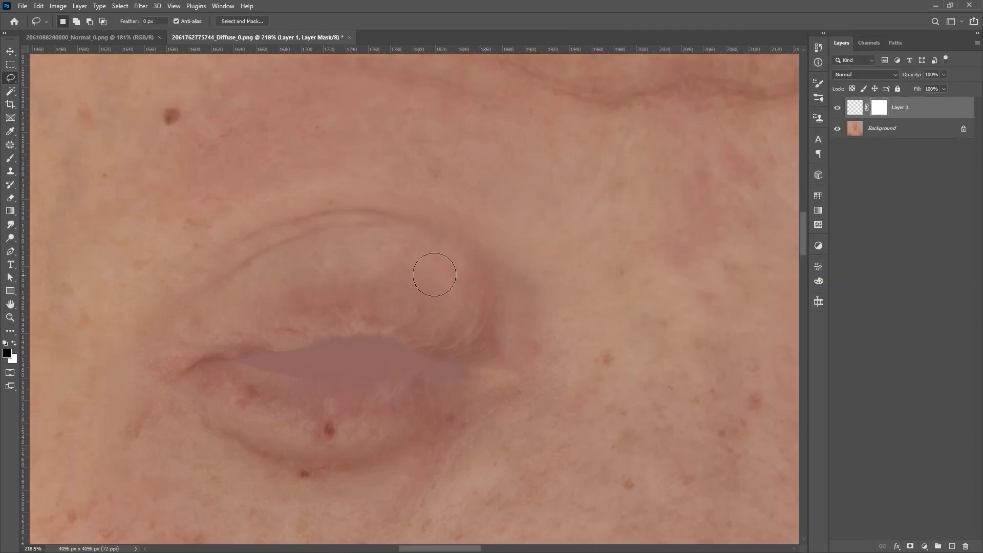
{"action": "key", "text": "b"}
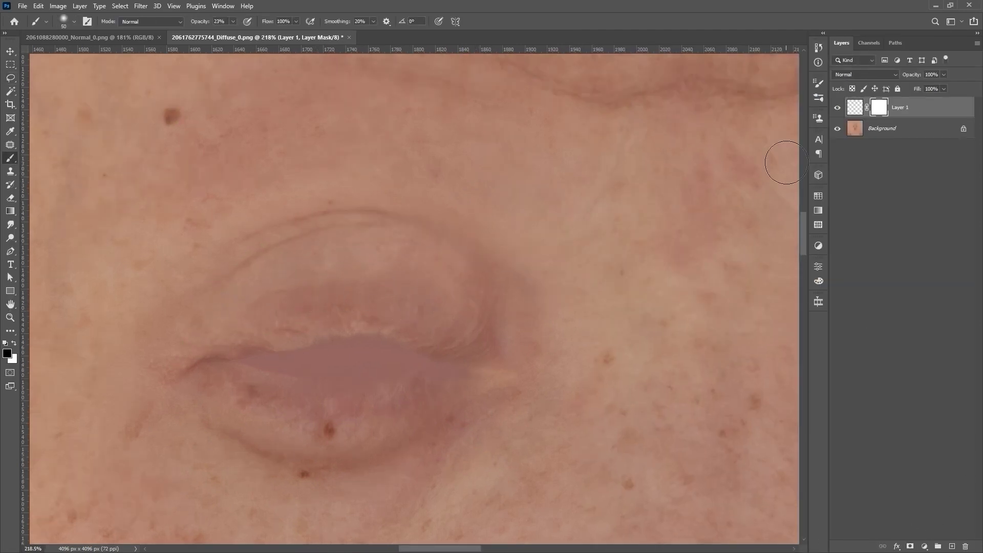
Add another new layer and lasso the crease on the second eye's upper eyelid.
{"action": "left_click_drag", "start_coordinate": [647, 221], "coordinate": [237, 241]}
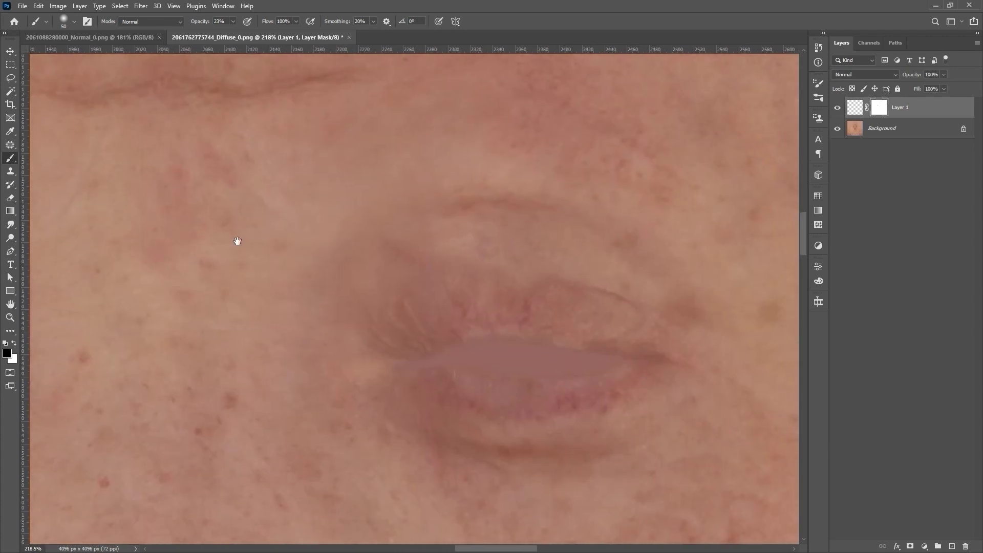
{"action": "left_click", "coordinate": [951, 546]}
{"action": "key", "text": "l"}
{"action": "key", "text": "x"}
{"action": "left_click_drag", "start_coordinate": [539, 271], "coordinate": [589, 307]}
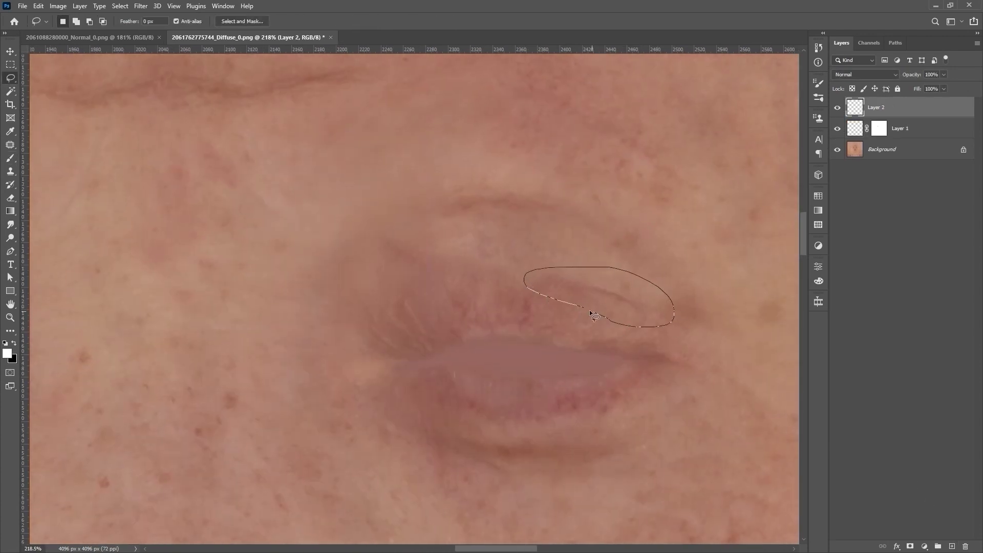
Content-Aware Fill the second eye's selected crease on the current layer, adjusting the sampling area around the eye, and clear the selection.
{"action": "right_click", "coordinate": [606, 287]}
{"action": "left_click", "coordinate": [673, 438]}
{"action": "left_click_drag", "start_coordinate": [248, 280], "coordinate": [253, 280]}
{"action": "mouse_move", "coordinate": [171, 330]}
{"action": "left_mouse_down"}
{"action": "mouse_move", "coordinate": [206, 326]}
{"action": "mouse_move", "coordinate": [307, 387]}
{"action": "mouse_move", "coordinate": [359, 440]}
{"action": "left_mouse_up"}
{"action": "left_click", "coordinate": [886, 537]}
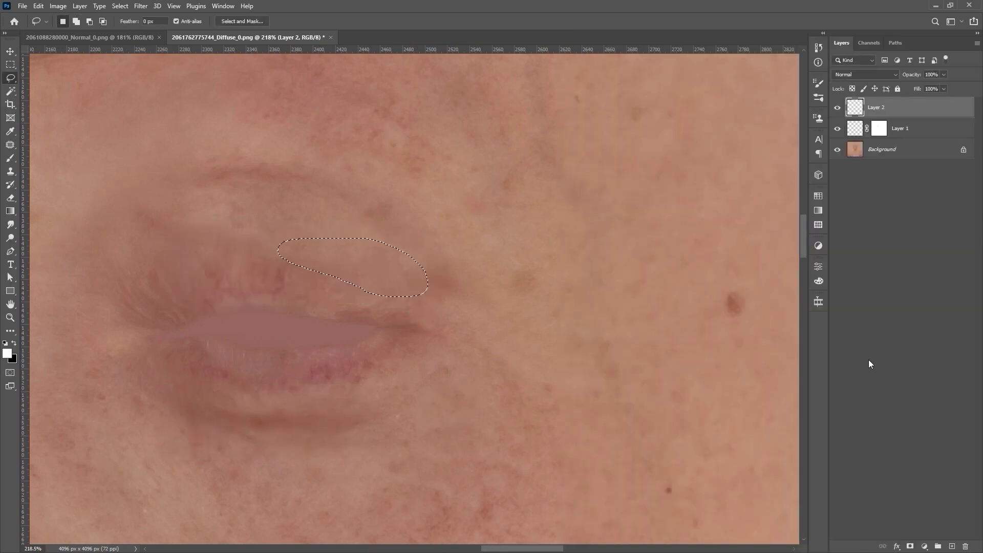
{"action": "key", "text": "ctrl+d"}
Mask Layer 2, blend the filled crease with a black brush at 23% opacity, and compare with the layer hidden.
{"action": "left_click", "coordinate": [911, 546]}
{"action": "key", "text": "v"}
{"action": "key", "text": "b"}
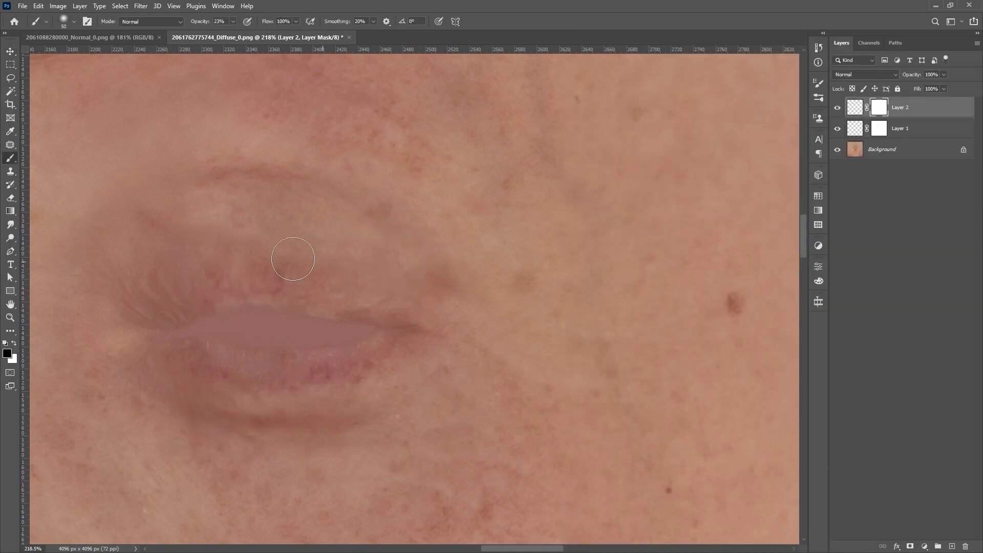
{"action": "left_click", "coordinate": [838, 108]}
Flatten the diffuse map image into a single layer and save the file.
{"action": "right_click", "coordinate": [865, 153]}
{"action": "left_click", "coordinate": [887, 254]}
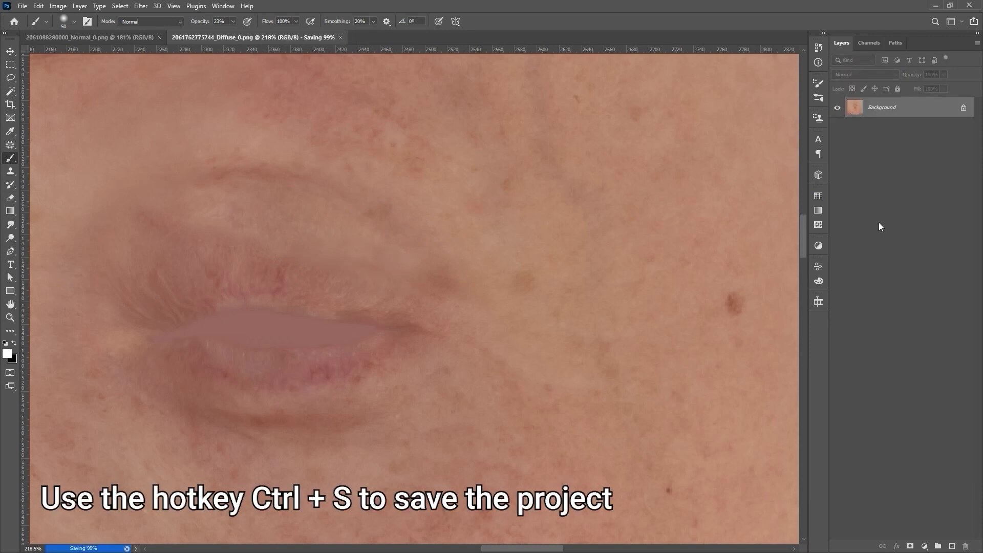
{"action": "key", "text": "ctrl+s"}
Switch to Character Creator and use Edit Facial to open and close the character's upper eyelids, examining the softened creases.
{"action": "left_click", "coordinate": [935, 9]}
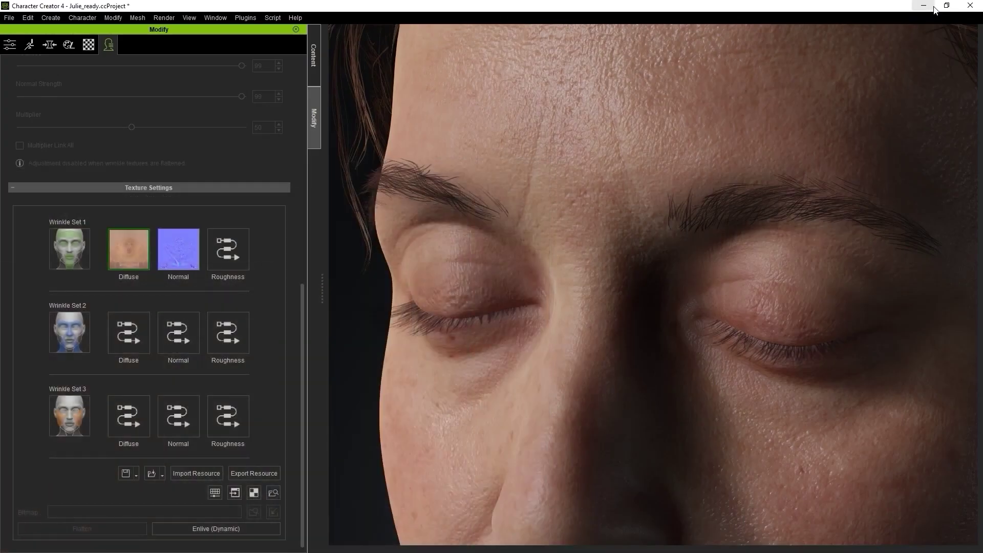
{"action": "left_click", "coordinate": [30, 45]}
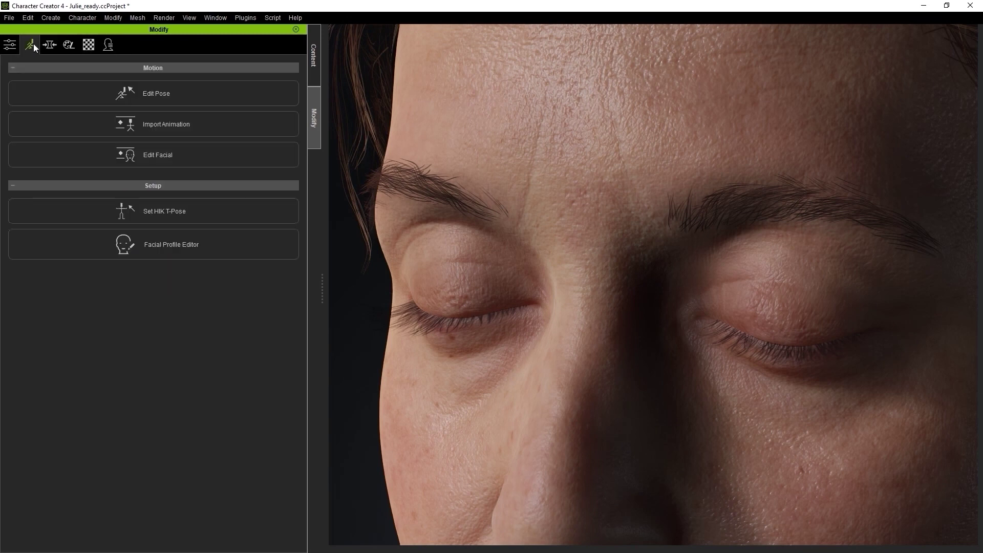
{"action": "left_click", "coordinate": [143, 155]}
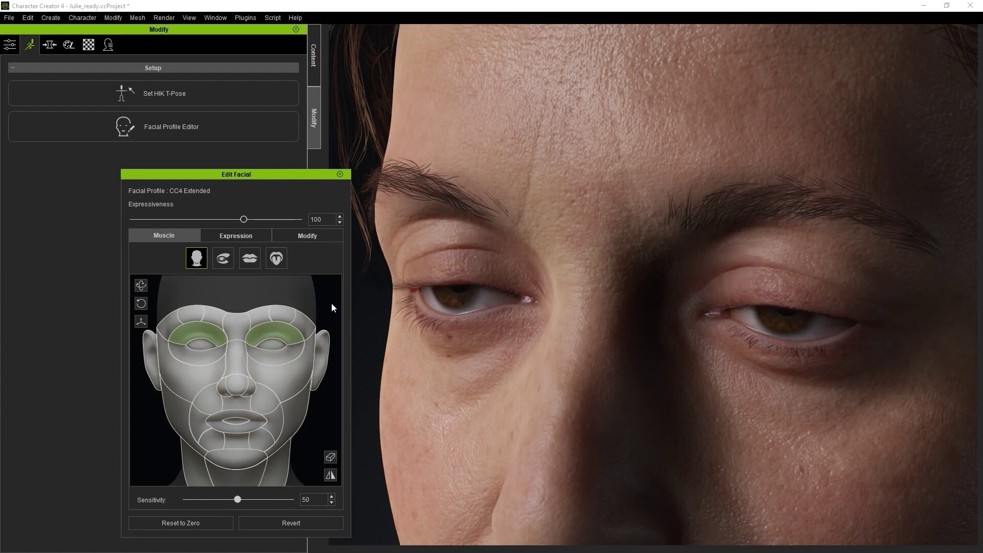
{"action": "scroll", "coordinate": [502, 234], "scroll_direction": "down", "scroll_amount": 6}
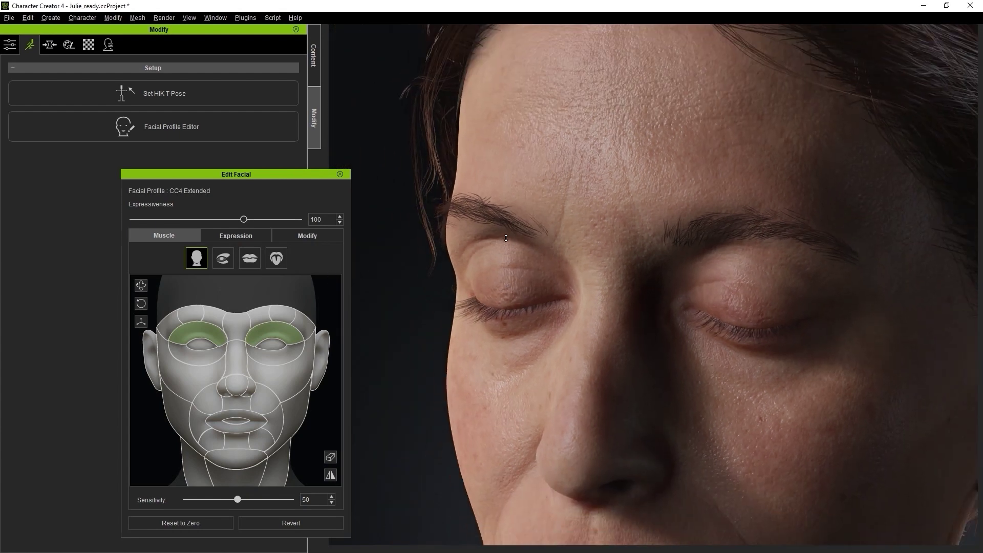
{"action": "left_click_drag", "start_coordinate": [518, 272], "coordinate": [498, 196]}
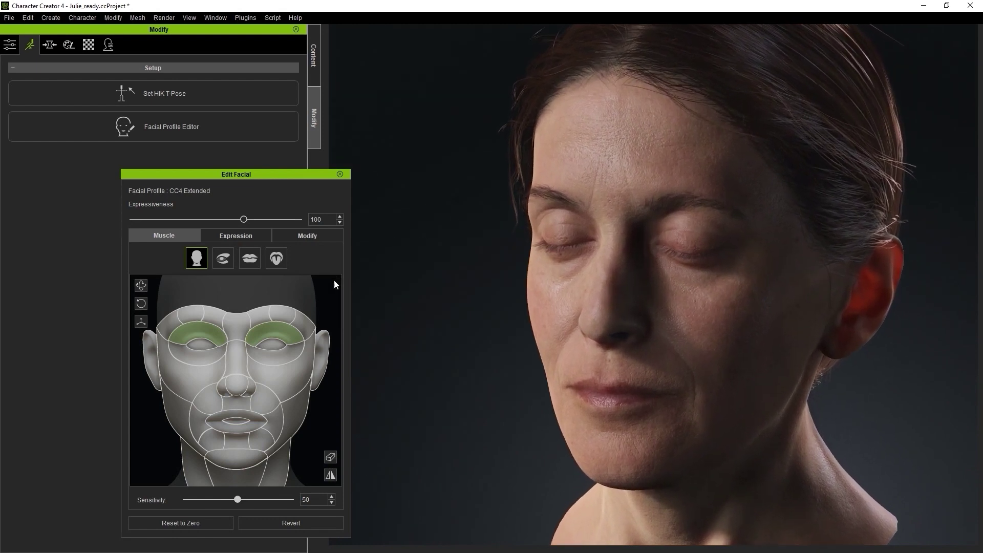